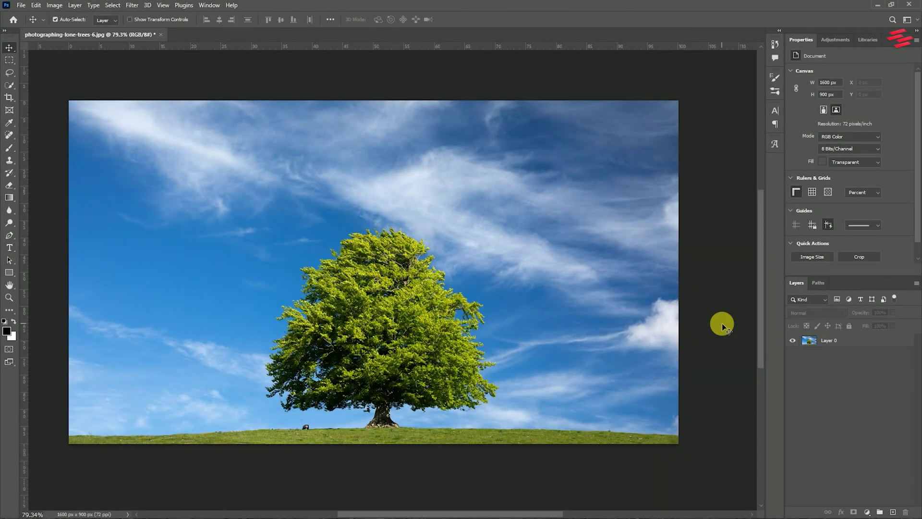
# - In the Channels panel, duplicate the Blue channel as 'Blue copy'
pyautogui.click(214, 6)
pyautogui.click(340, 160)
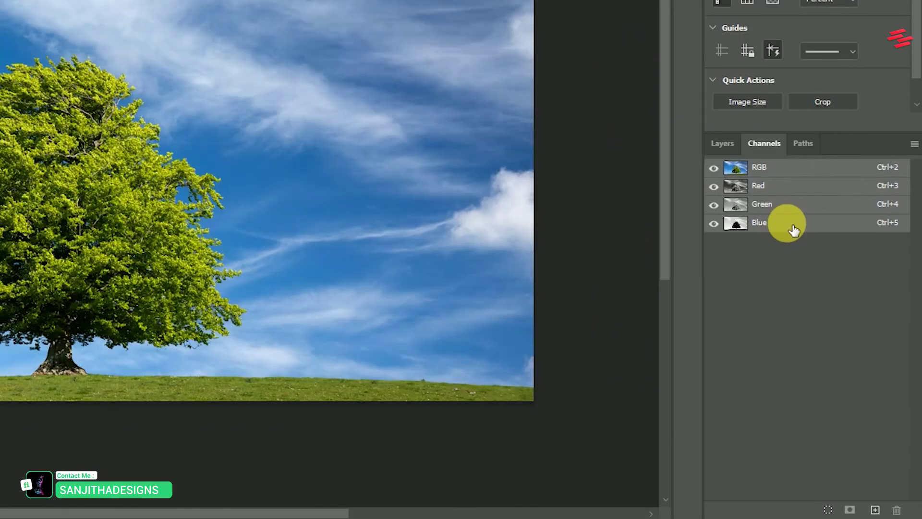
pyautogui.click(839, 334)
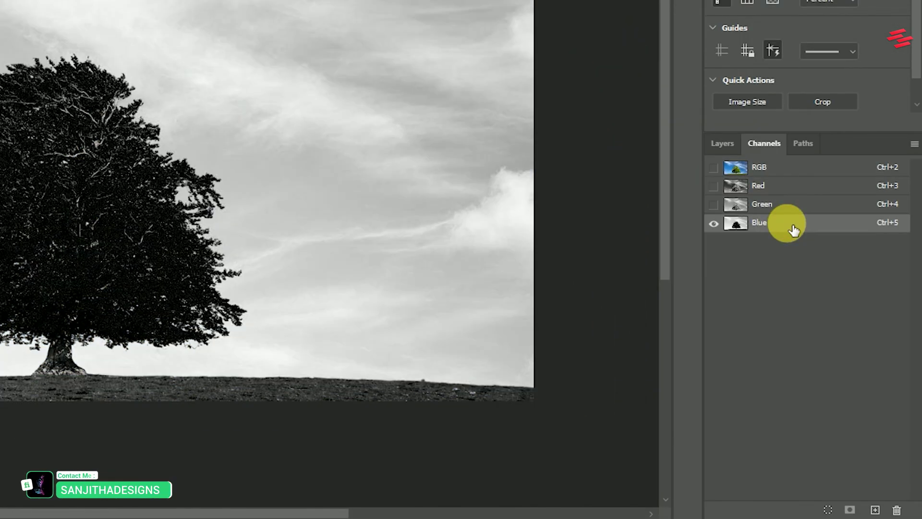
pyautogui.moveTo(793, 230); pyautogui.dragTo(875, 509)
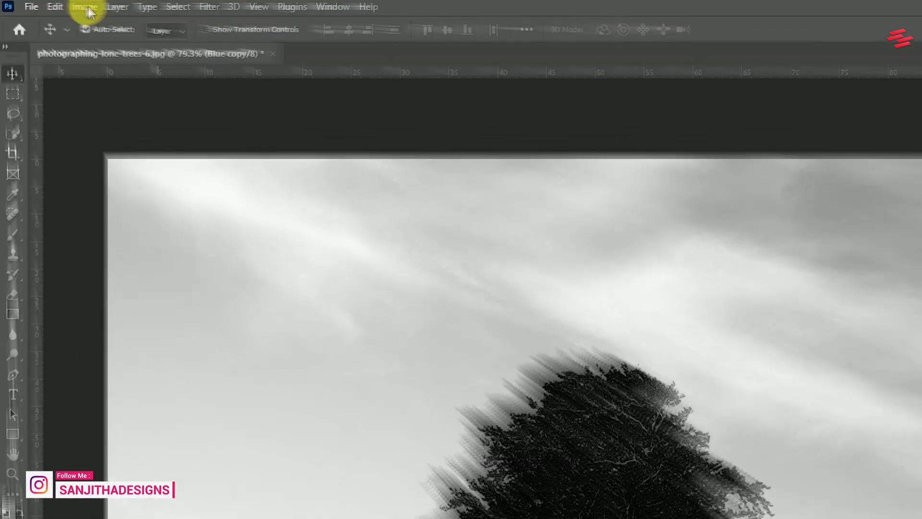
# - Apply Levels to Blue copy with input levels 148 and 173
pyautogui.click(56, 6)
pyautogui.moveTo(109, 47)
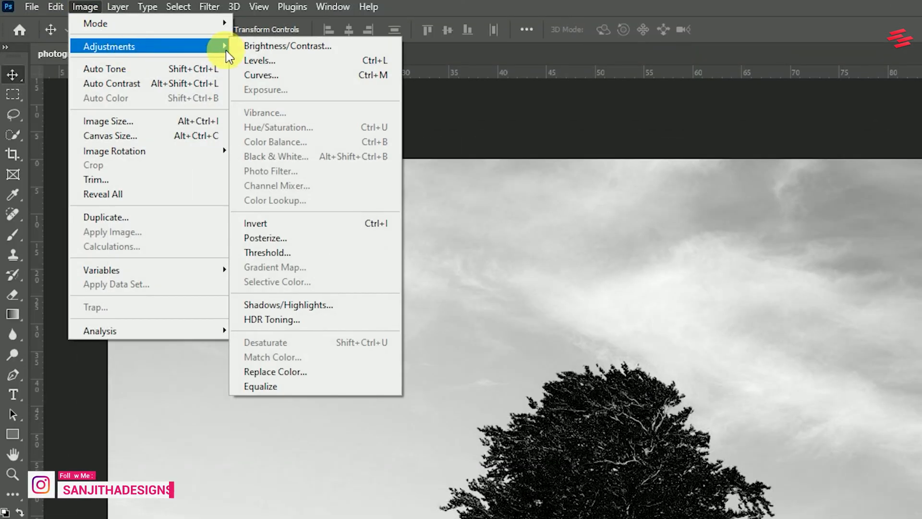
pyautogui.click(265, 62)
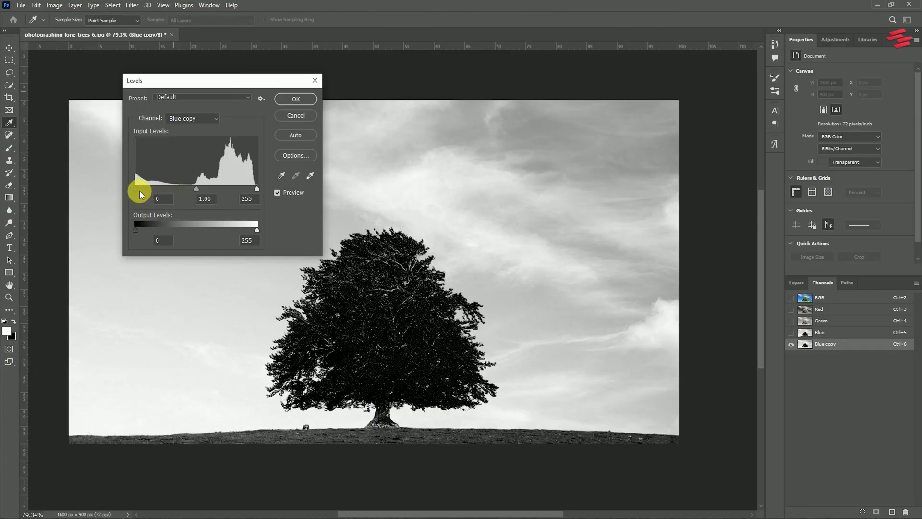
pyautogui.moveTo(137, 190); pyautogui.dragTo(219, 189)
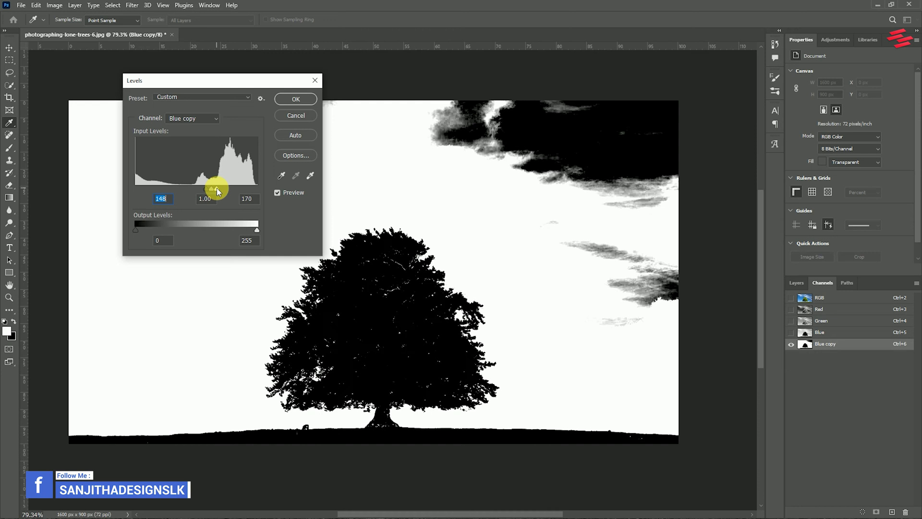
pyautogui.press('Tab')
pyautogui.press('Tab')
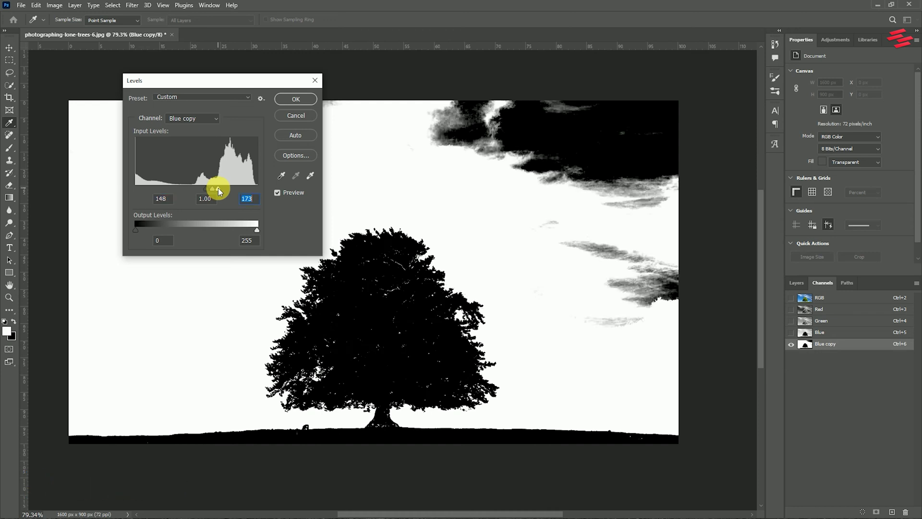
pyautogui.click(298, 98)
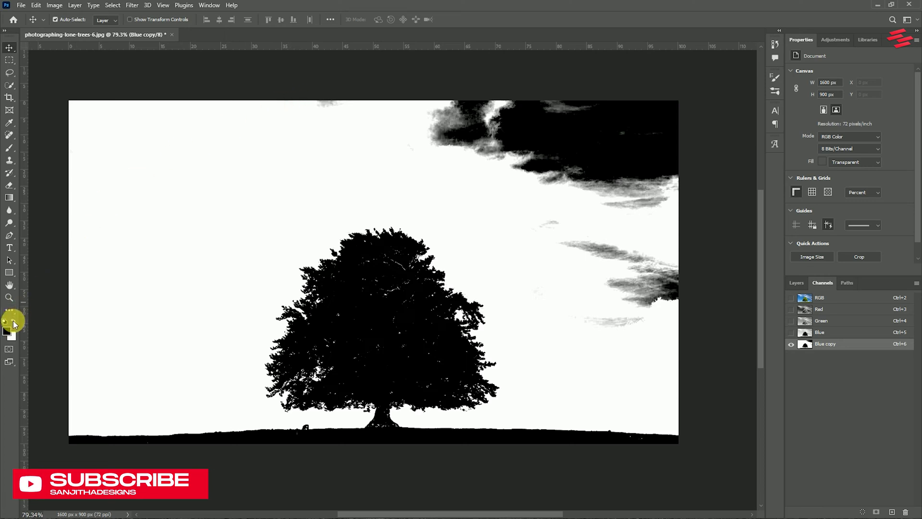
# - Brush white over the dark clouds at the top right of Blue copy
pyautogui.click(10, 149)
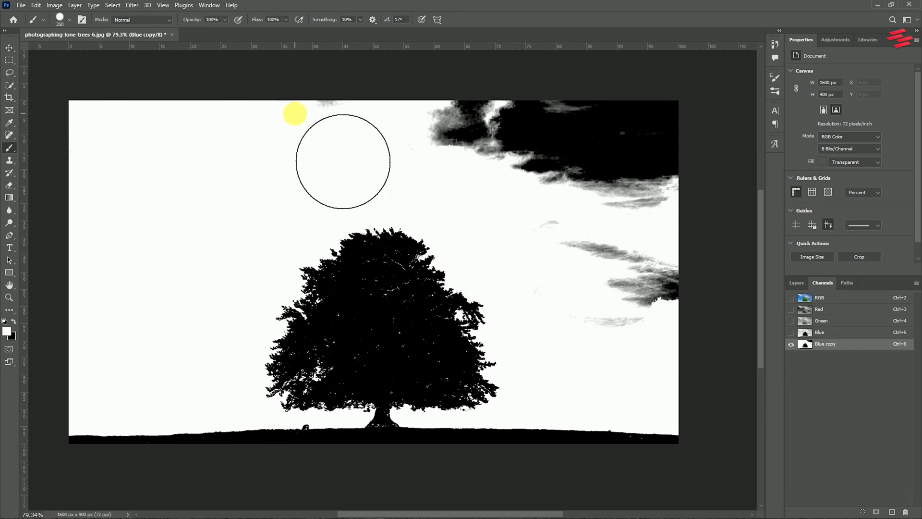
pyautogui.moveTo(342, 162)
pyautogui.mouseDown()
pyautogui.moveTo(374, 156)
pyautogui.moveTo(589, 195)
pyautogui.moveTo(680, 381)
pyautogui.moveTo(586, 313)
pyautogui.mouseUp()
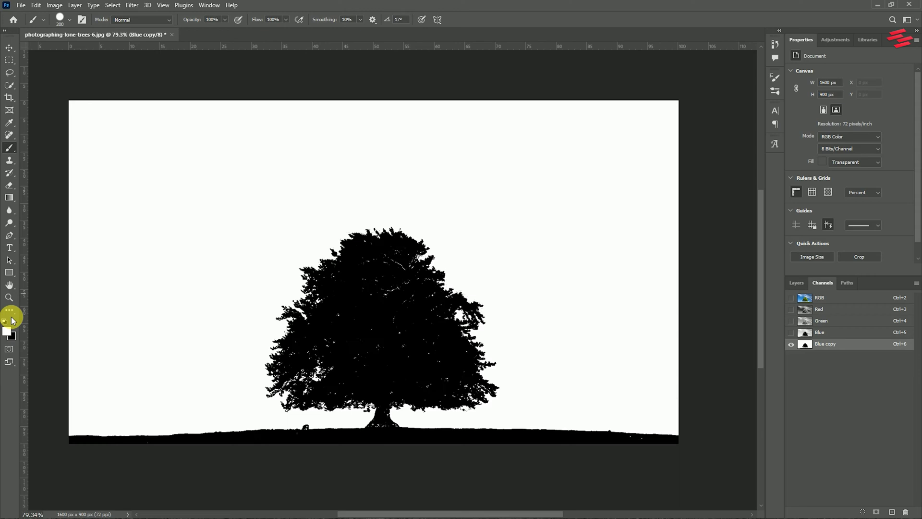
pyautogui.hscroll(5, 345, 497)
pyautogui.hscroll(-5, 286, 372)
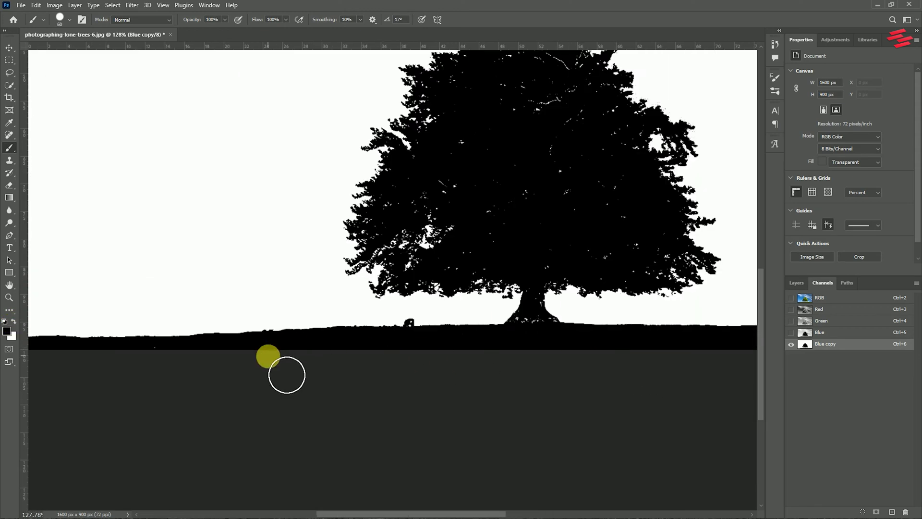
pyautogui.hscroll(-3, 292, 385)
pyautogui.scroll(3, 515, 373)
pyautogui.scroll(2, 515, 373)
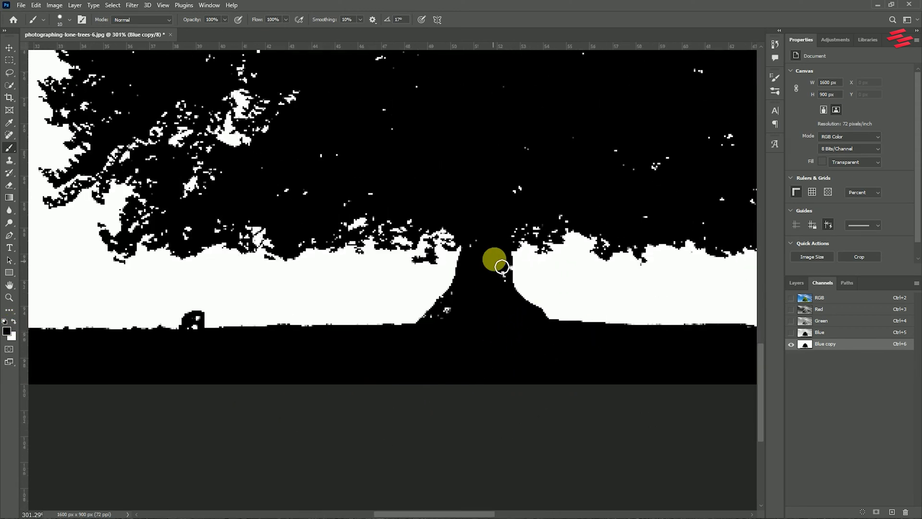
# - Show the RGB composite and paint black over white branch gaps inside the tree
pyautogui.click(792, 298)
pyautogui.scroll(-2, 611, 264)
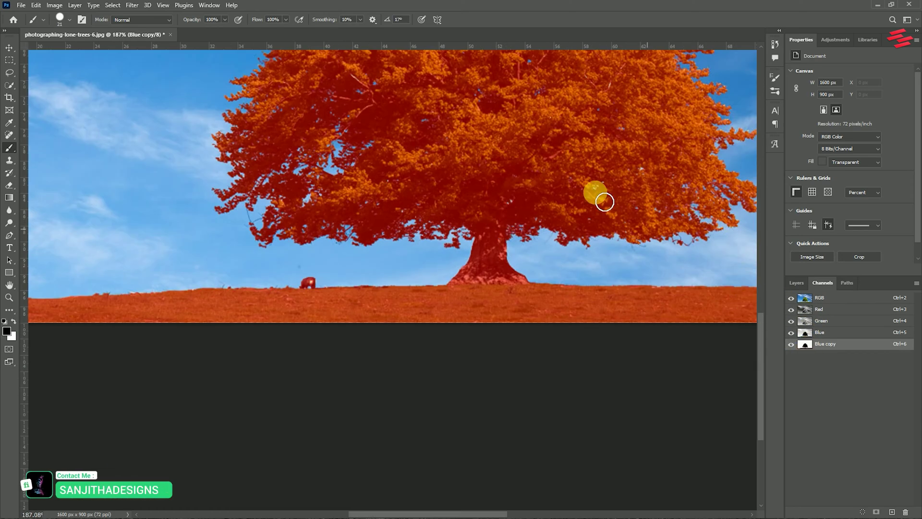
pyautogui.scroll(1, 541, 163)
pyautogui.scroll(1, 457, 315)
pyautogui.scroll(1, 457, 315)
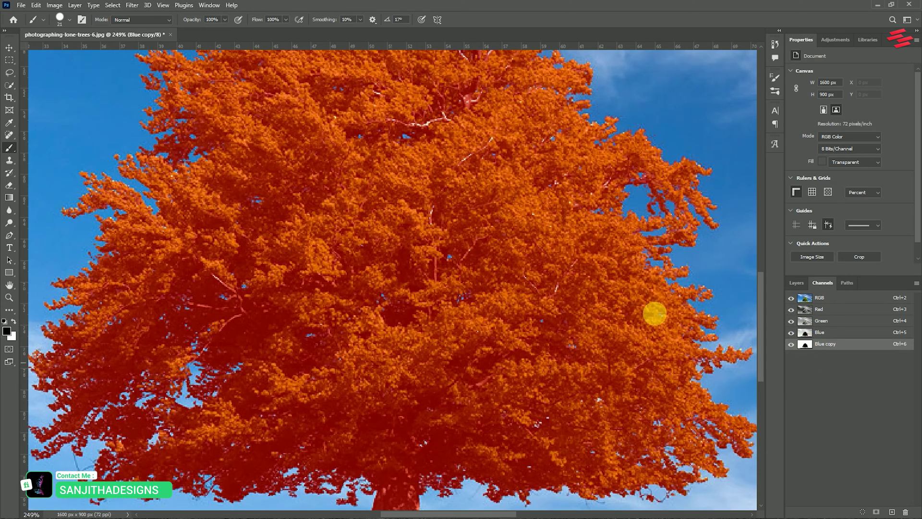
pyautogui.scroll(2, 474, 186)
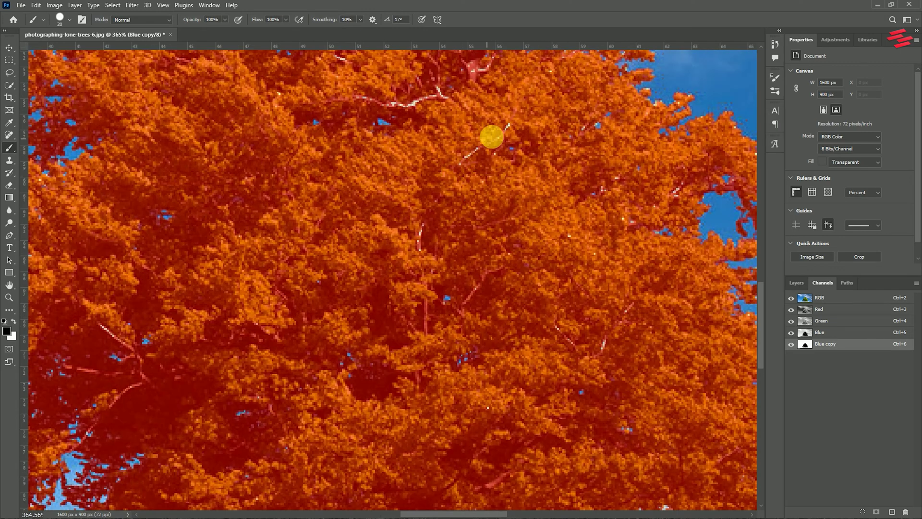
pyautogui.moveTo(516, 132); pyautogui.dragTo(469, 155)
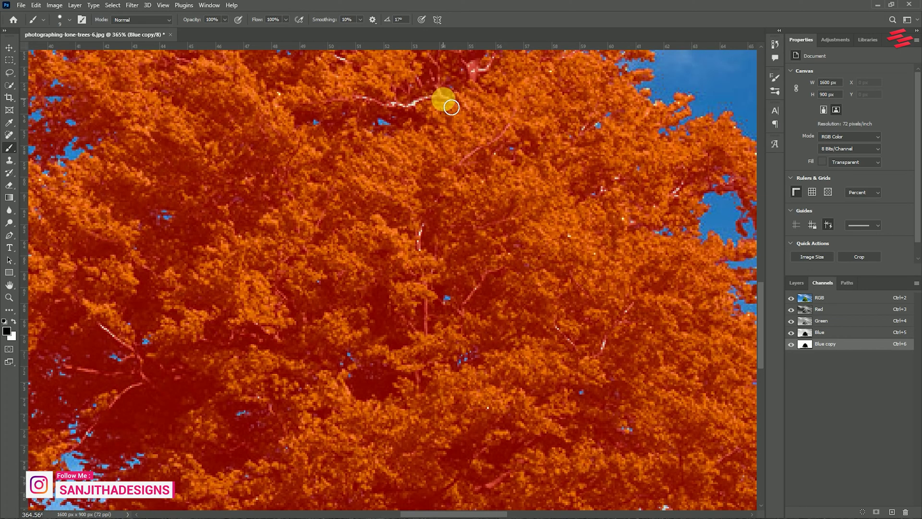
pyautogui.scroll(3, 414, 110)
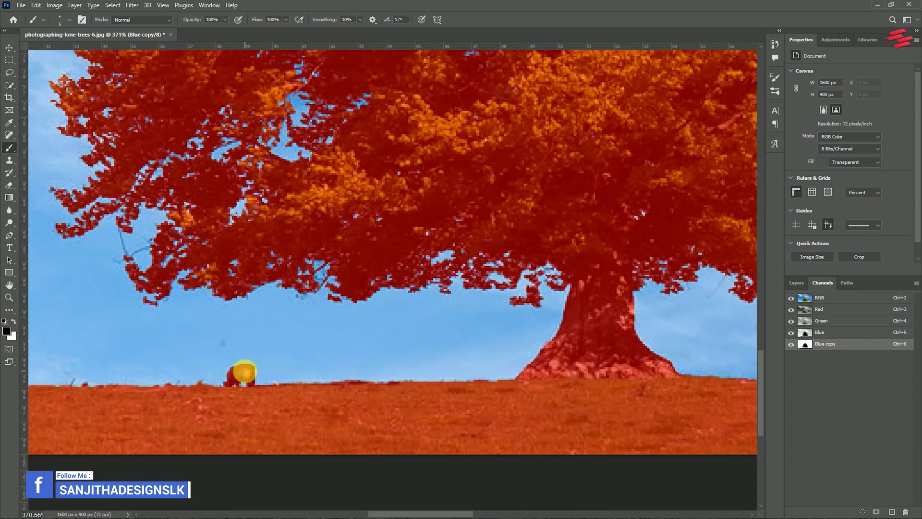
pyautogui.scroll(-10, 244, 372)
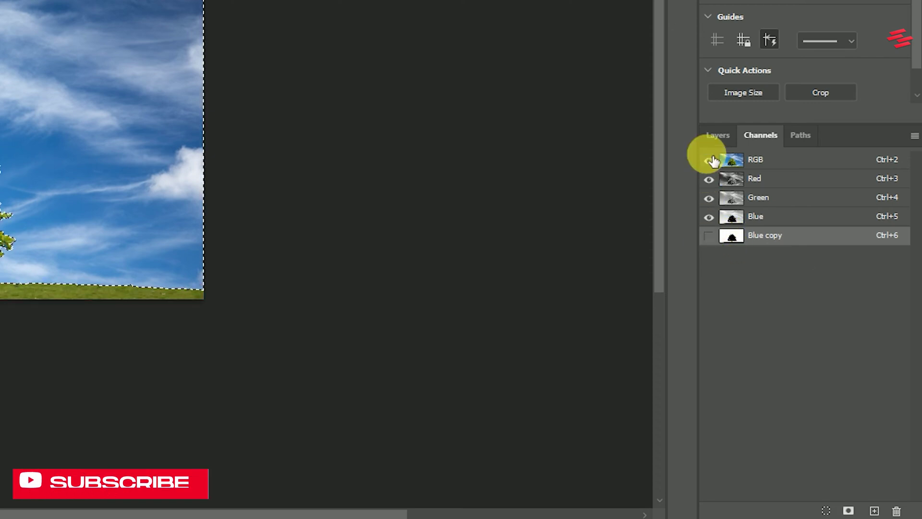
# - Select Layer 0 and invert the selection onto the tree and grass
pyautogui.click(713, 135)
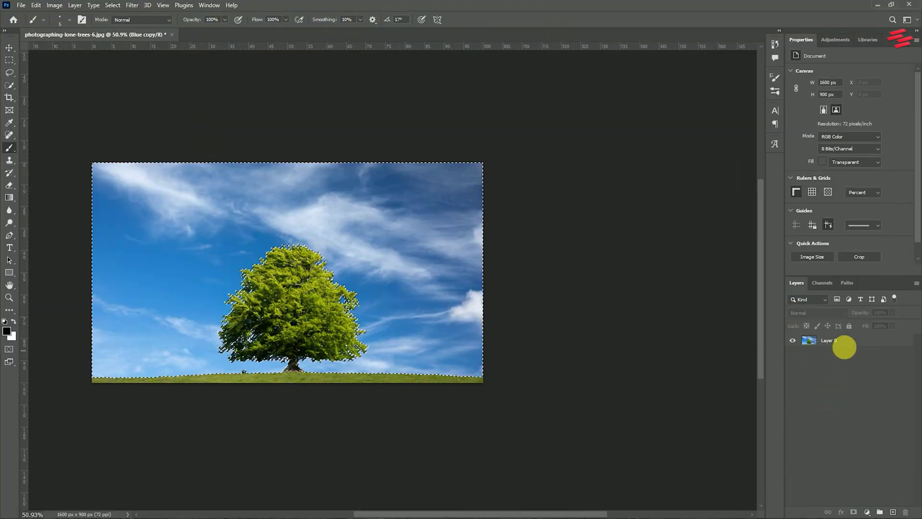
pyautogui.click(828, 340)
pyautogui.click(113, 5)
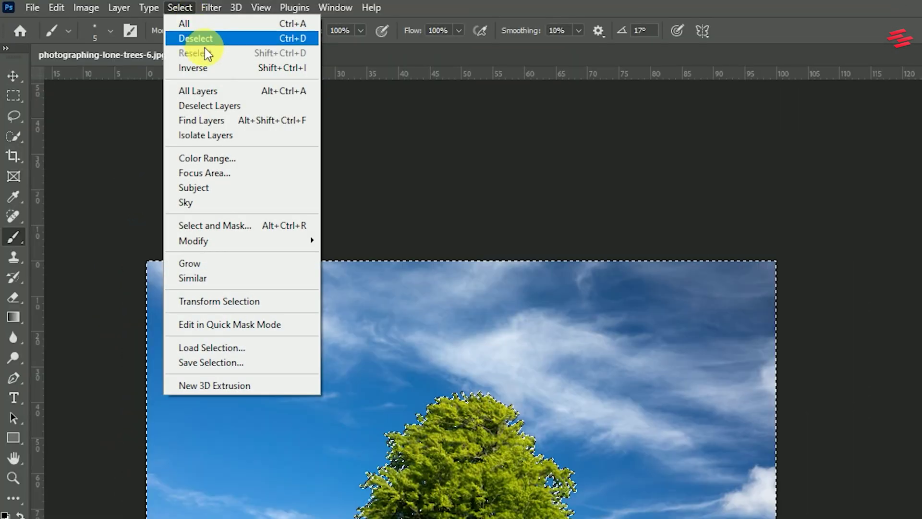
pyautogui.click(207, 64)
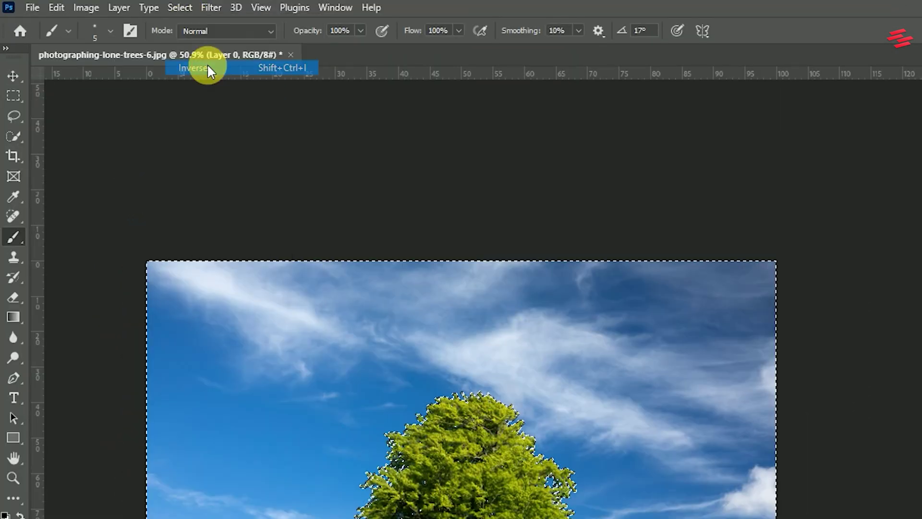
pyautogui.click(854, 512)
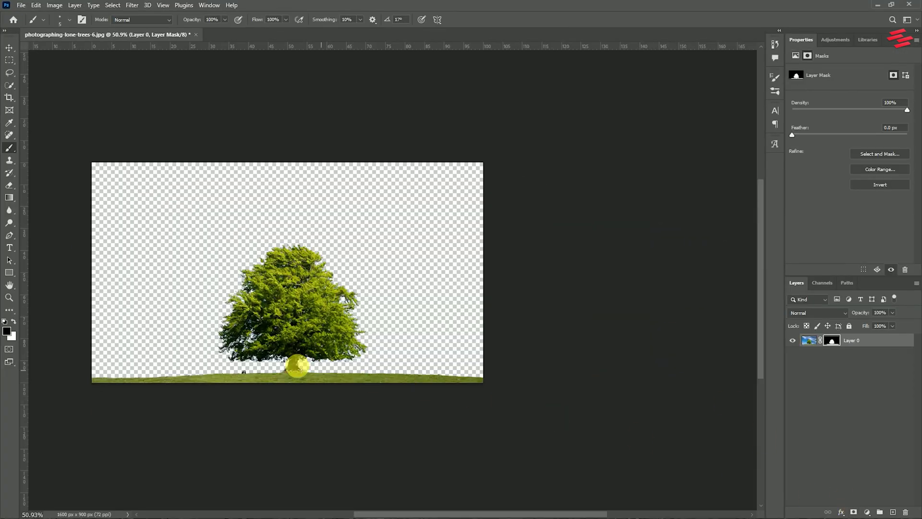
pyautogui.scroll(3, 264, 318)
pyautogui.scroll(2, 264, 310)
pyautogui.scroll(2, 265, 312)
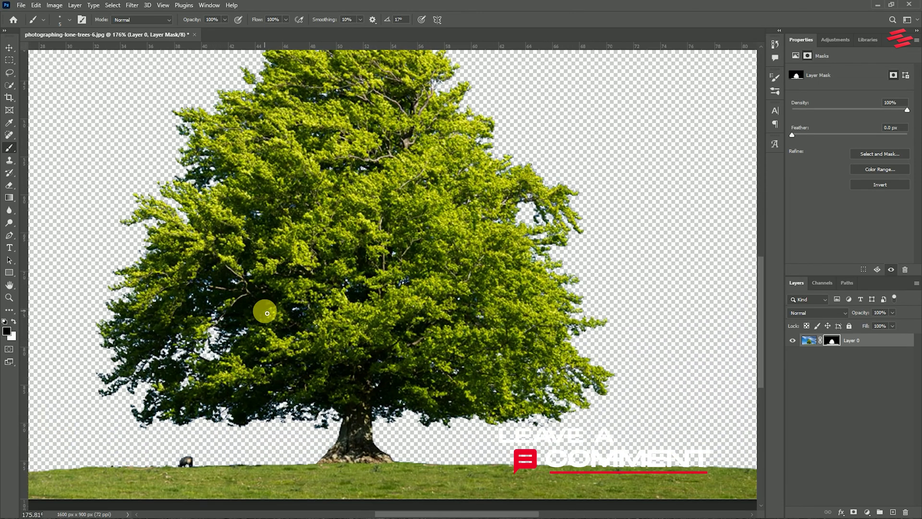
pyautogui.scroll(1, 256, 310)
pyautogui.hscroll(-3, 464, 325)
pyautogui.hscroll(-2, 426, 319)
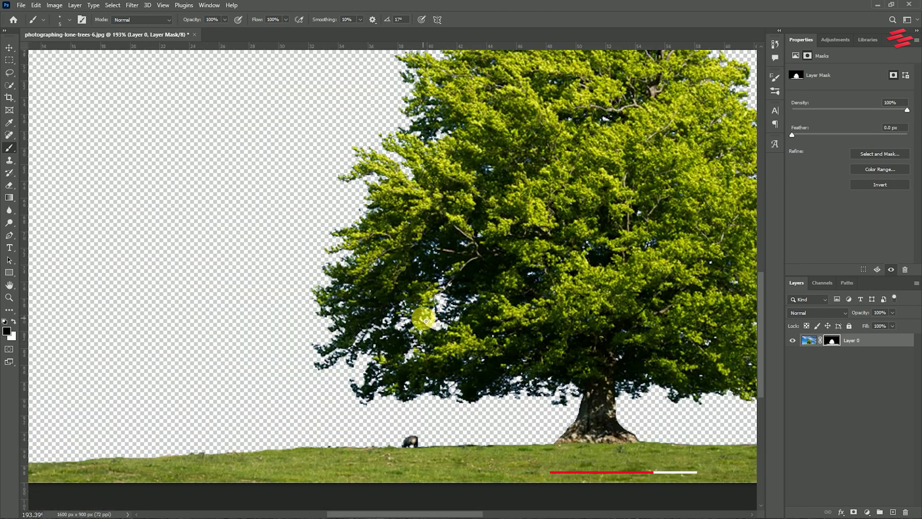
pyautogui.scroll(-1, 421, 313)
pyautogui.scroll(-2, 418, 307)
pyautogui.hscroll(2, 409, 293)
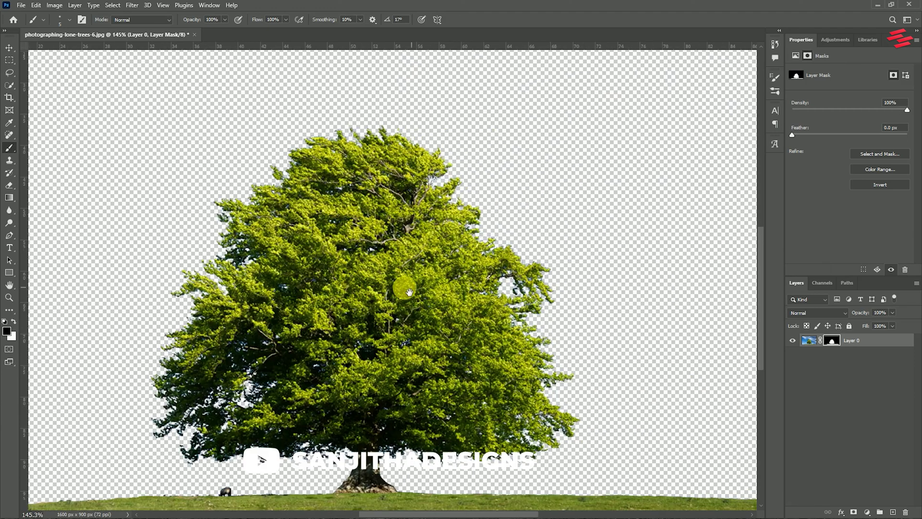
pyautogui.scroll(-2, 408, 292)
pyautogui.scroll(-2, 406, 290)
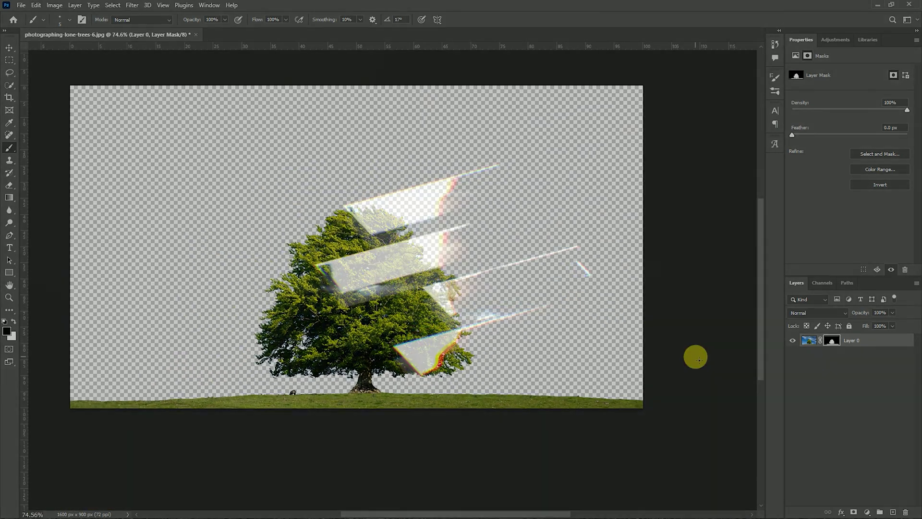